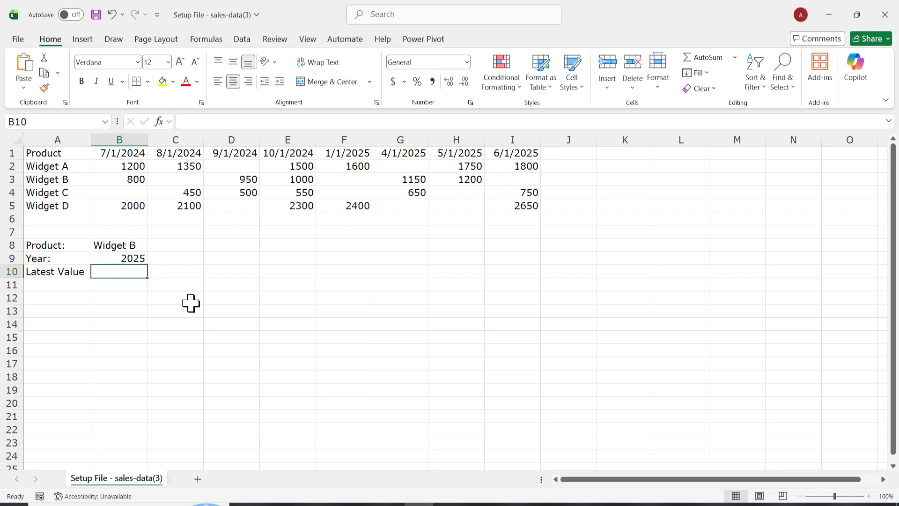
Step: Start an XLOOKUP formula in cell B10 with 1 as the lookup value
left_click(448, 505)
left_click(133, 276)
type("=")
key("alt")
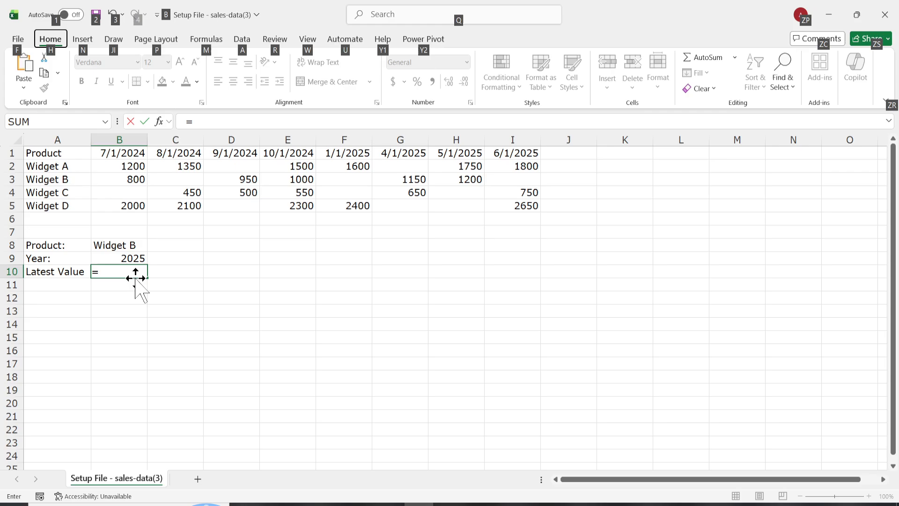
left_click(133, 275)
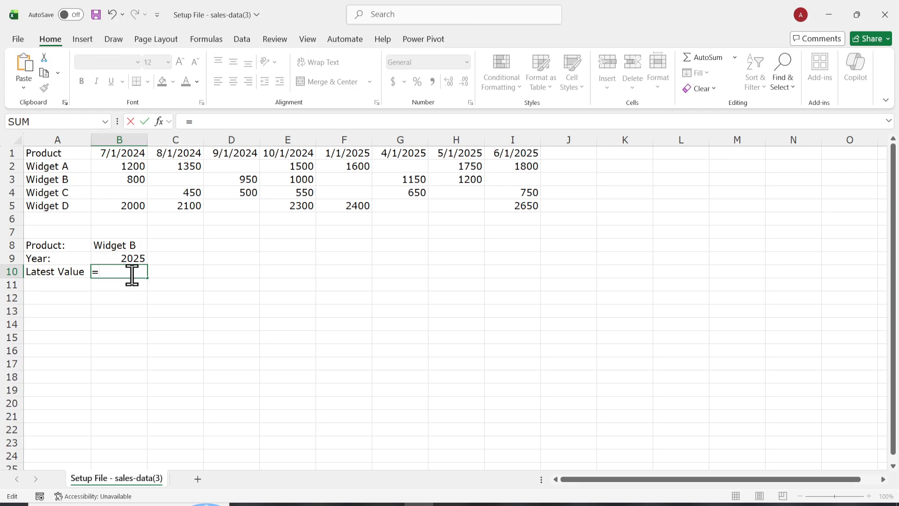
type("xl")
key("Tab")
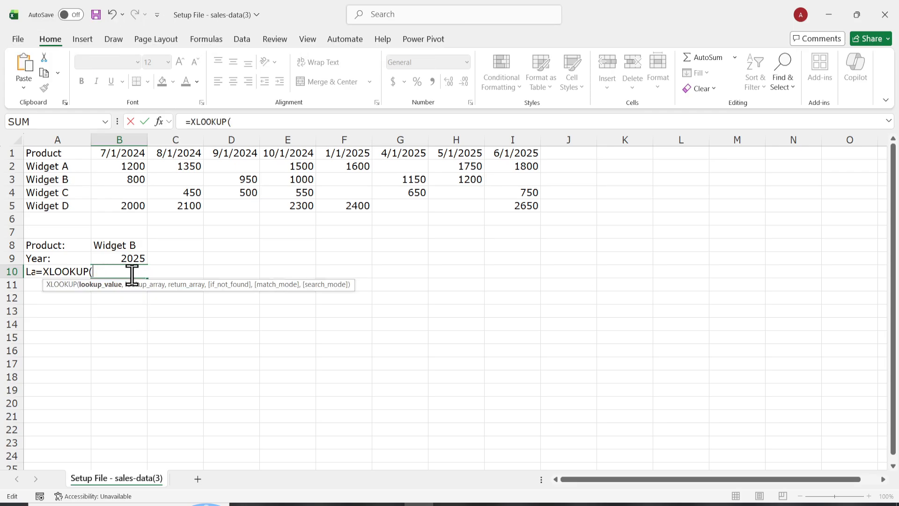
type("1,")
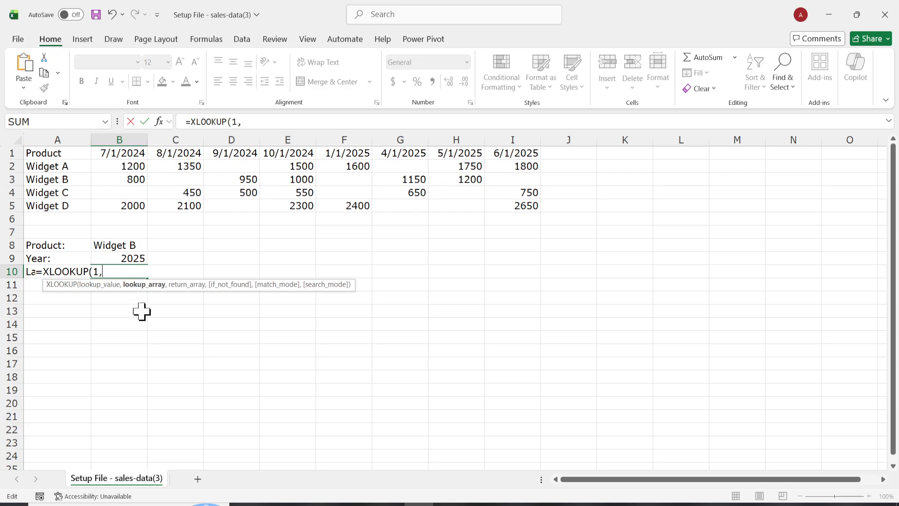
left_click_drag(264, 121, 153, 120)
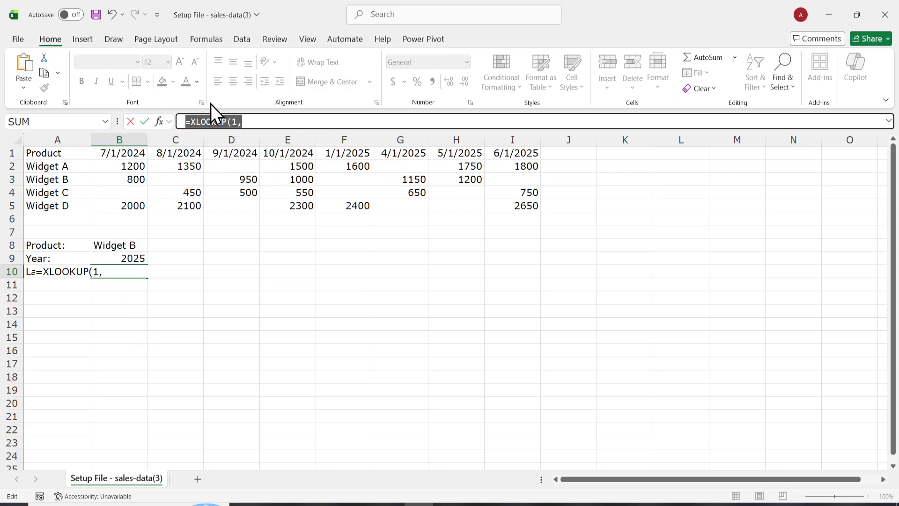
left_click(257, 121)
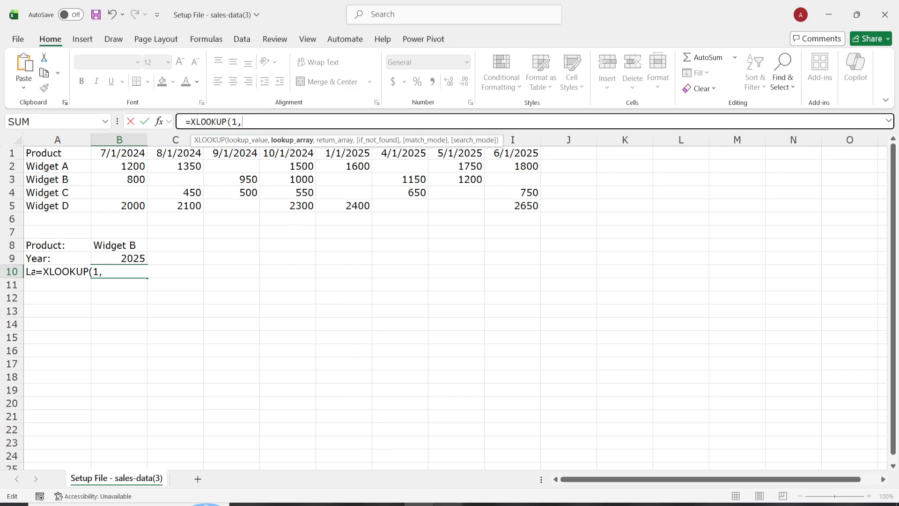
Step: Copy TOCOL((YEAR(B1:I1)=B9)*(A2:A5=B8)*(B2:I5<>"")), from Notepad into the B10 formula as the lookup array
left_click(448, 503)
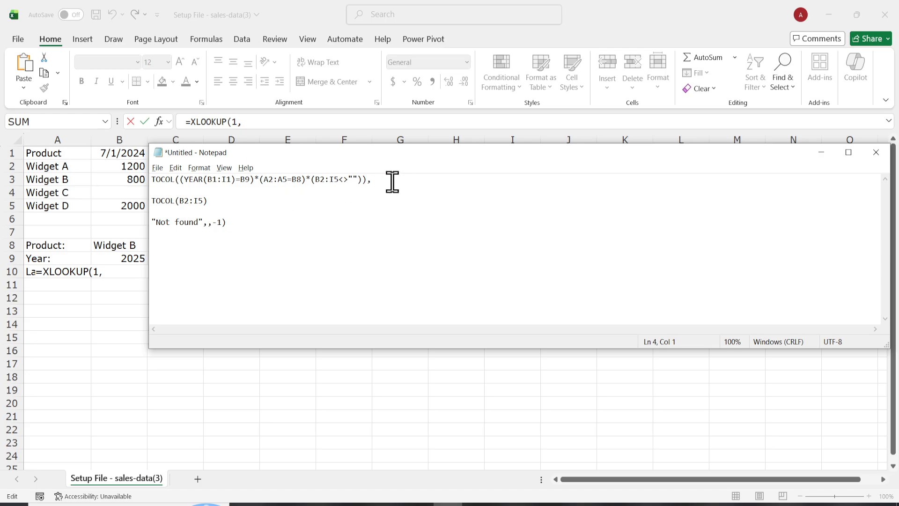
left_click_drag(391, 181, 118, 173)
key("ctrl+c")
left_click(114, 255)
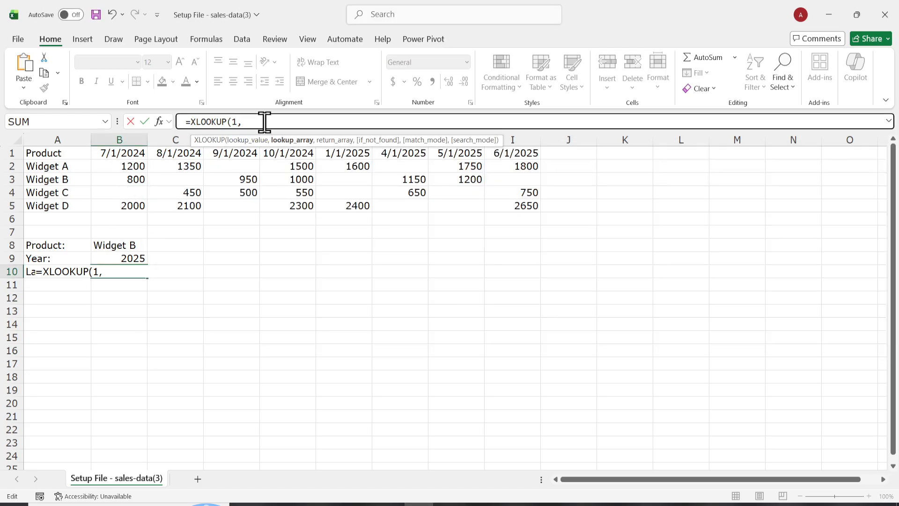
key("ctrl+v")
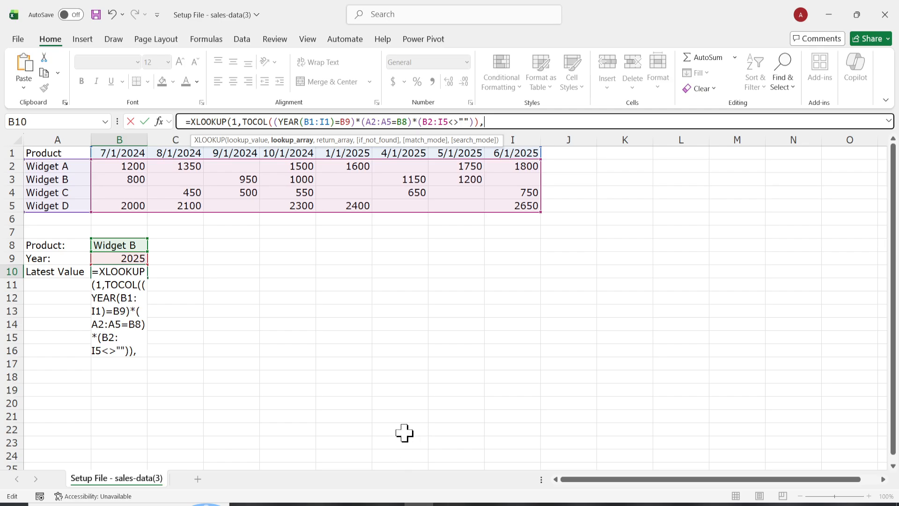
Step: Copy TOCOL(B2:I5) from Notepad into the B10 formula as the return array, followed by a comma
left_click(444, 498)
left_click(361, 275)
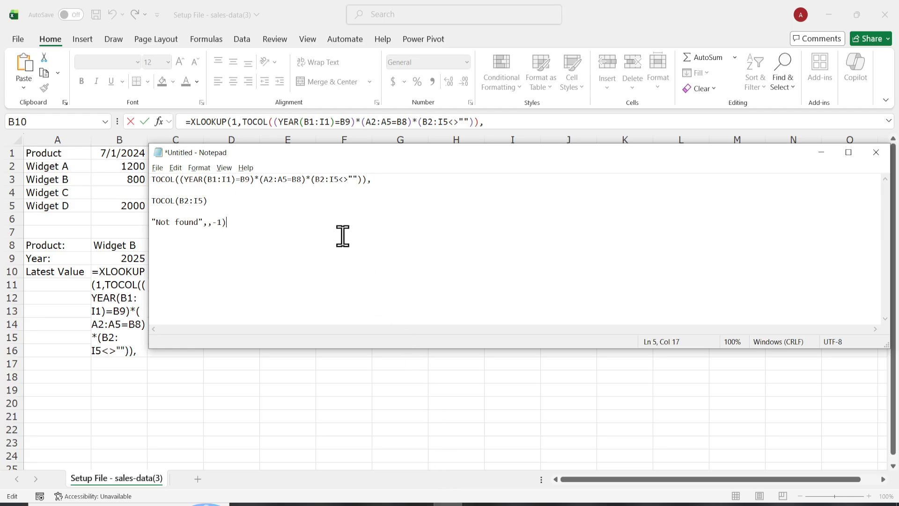
left_click_drag(211, 201, 136, 202)
key("ctrl+c")
left_click(512, 119)
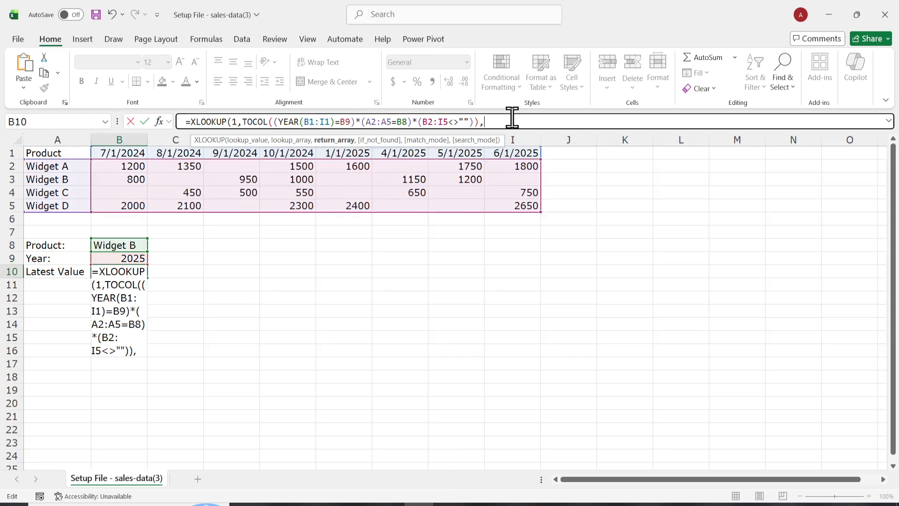
key("ctrl+v")
type(",")
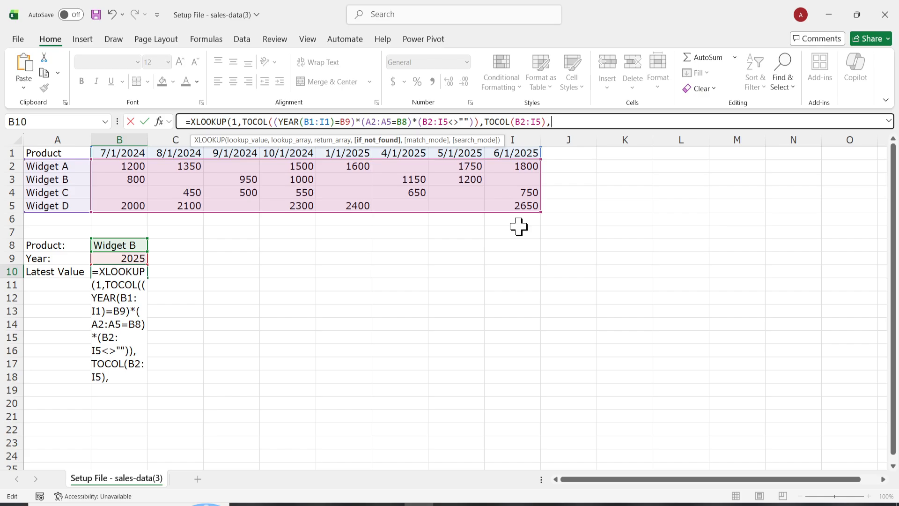
Step: Finish the B10 formula with "Not found",,-1) copied from Notepad, commit it and reselect the cell
left_click(449, 504)
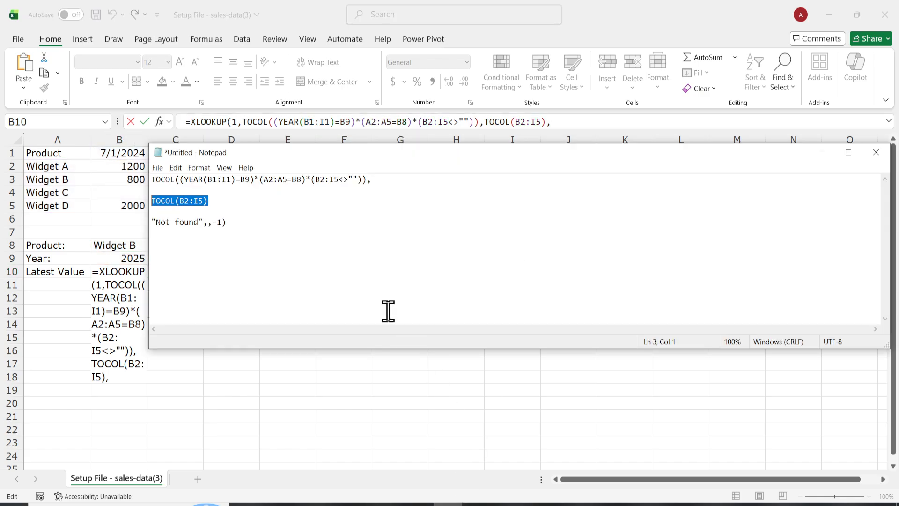
left_click(294, 237)
left_click_drag(294, 237, 87, 229)
key("alt+Tab")
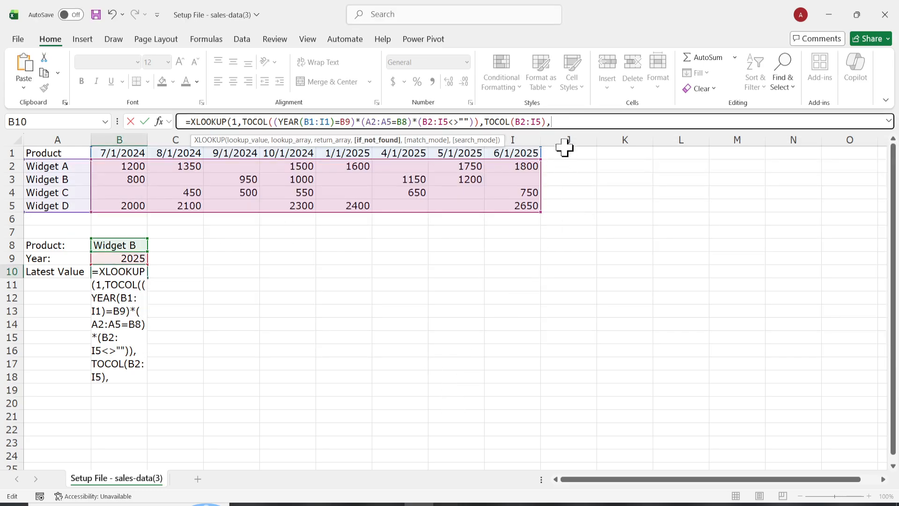
key("ctrl+v")
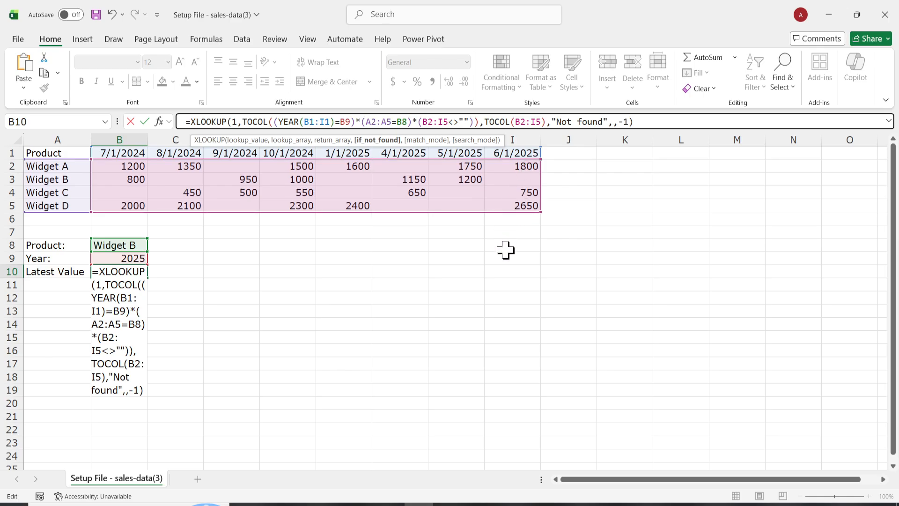
key("Return")
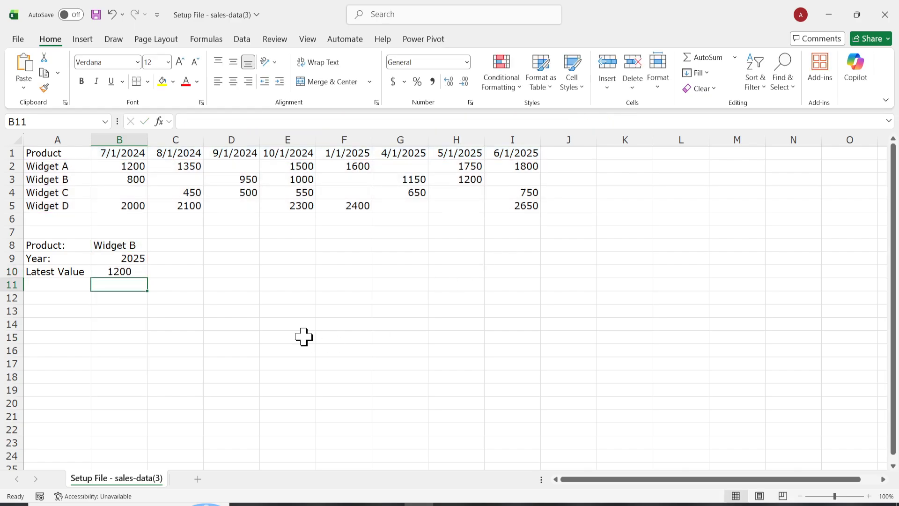
left_click(129, 274)
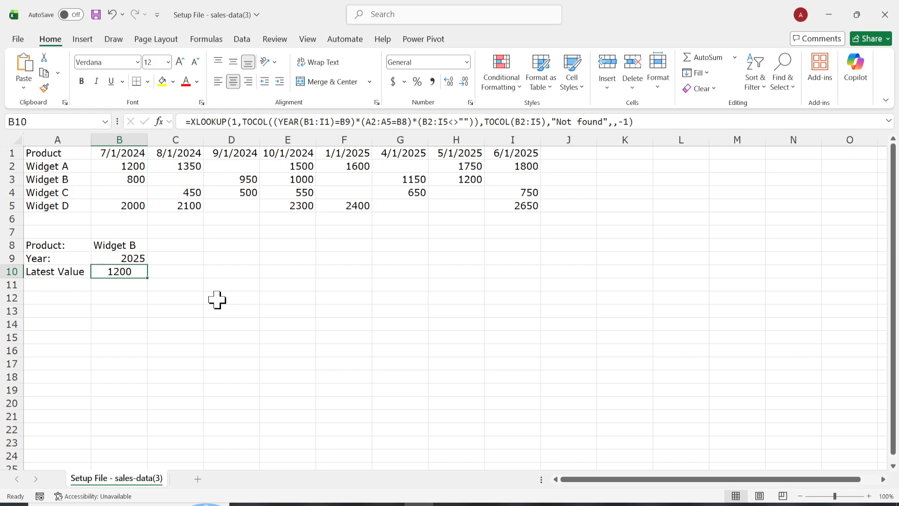
type("\\")
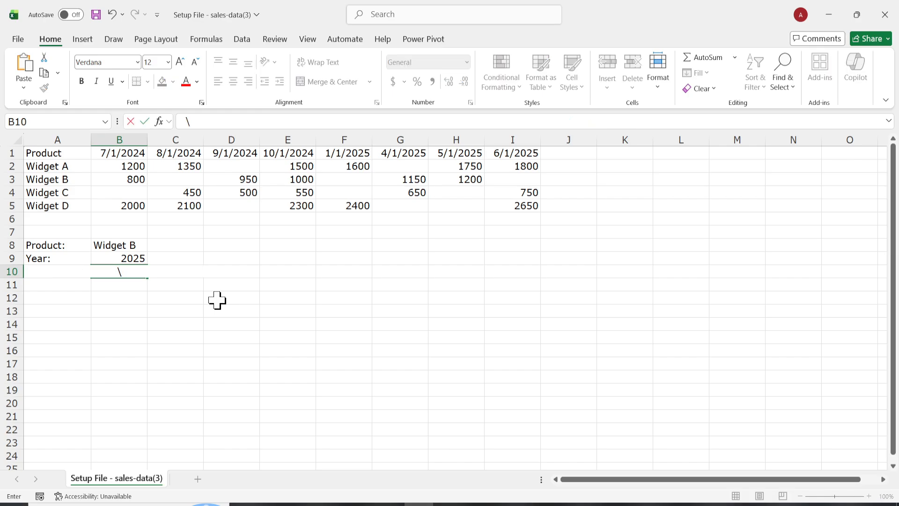
key("ctrl+z")
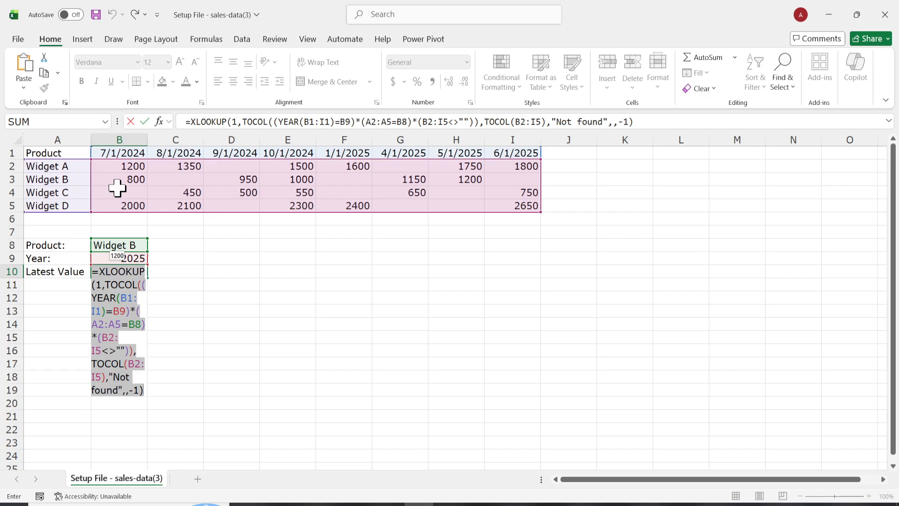
left_click(117, 193)
left_click(119, 274)
left_click(185, 247)
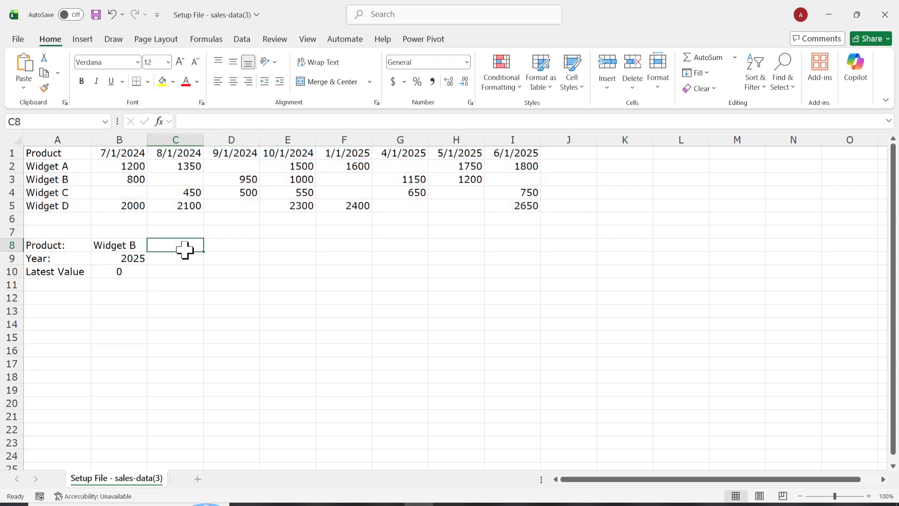
left_click(182, 257)
left_click(139, 274)
key("ctrl+z")
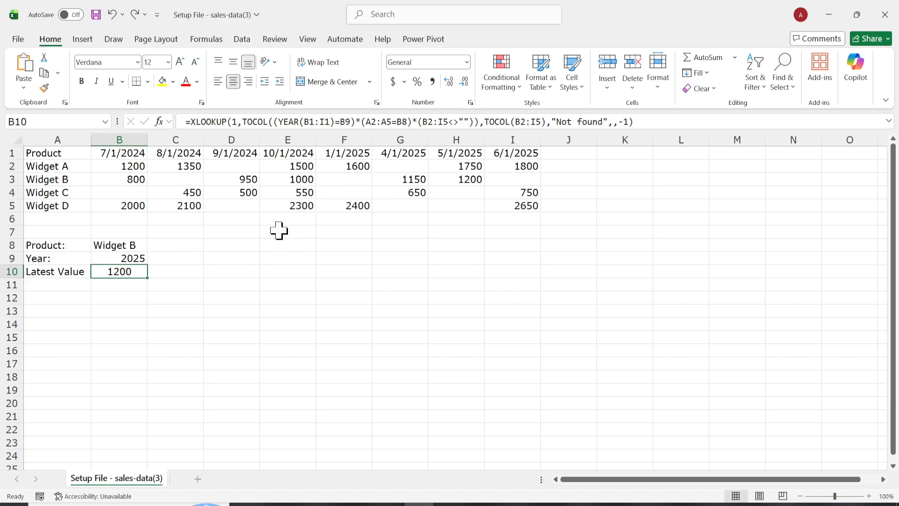
Step: Re-enter the B8 reference in the product condition of the B10 formula and commit it
left_click(401, 125)
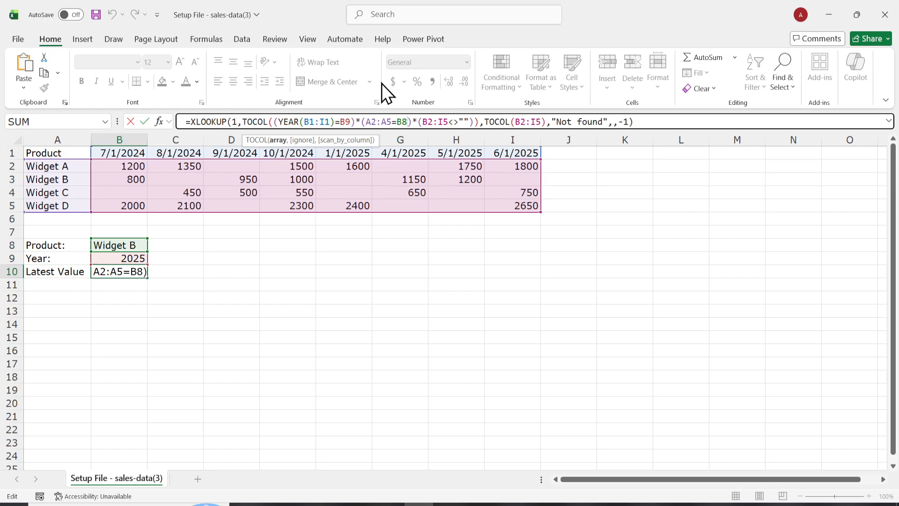
key("BackSpace")
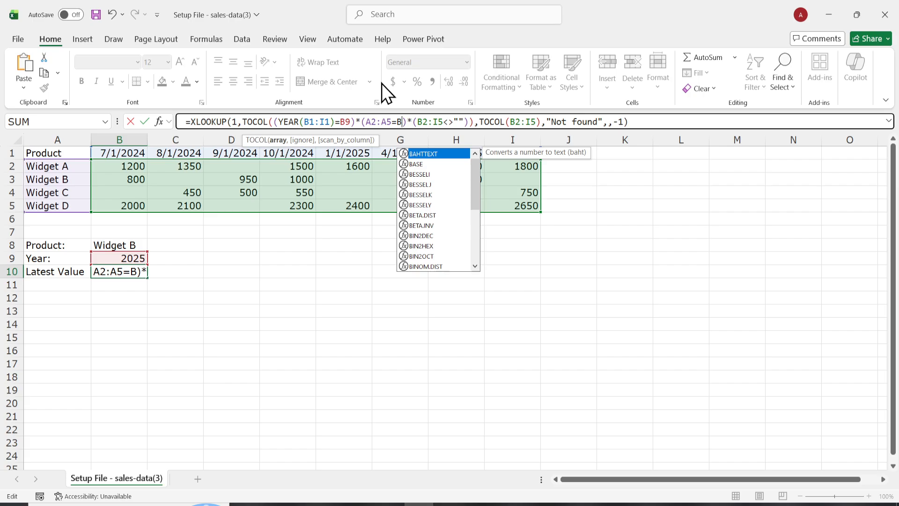
type("8")
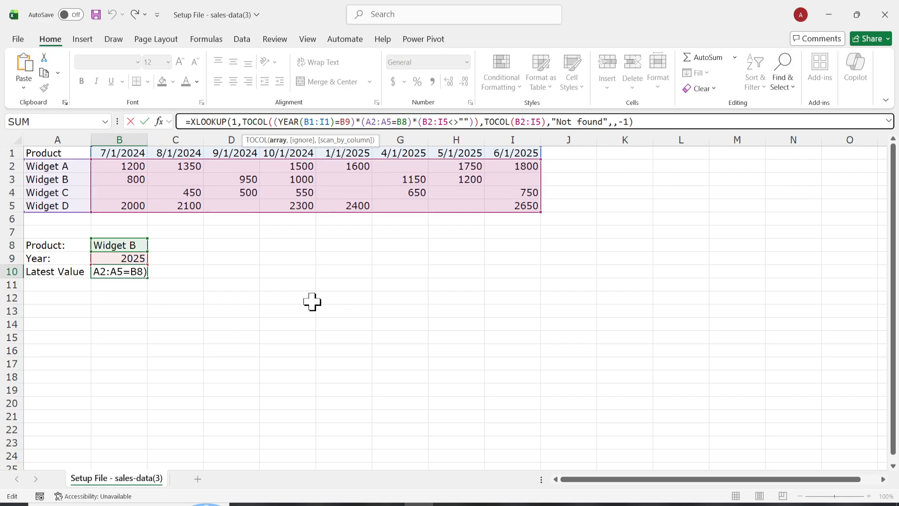
left_click(287, 297)
Step: Change the product in cell B8 to Widget A
double_click(134, 246)
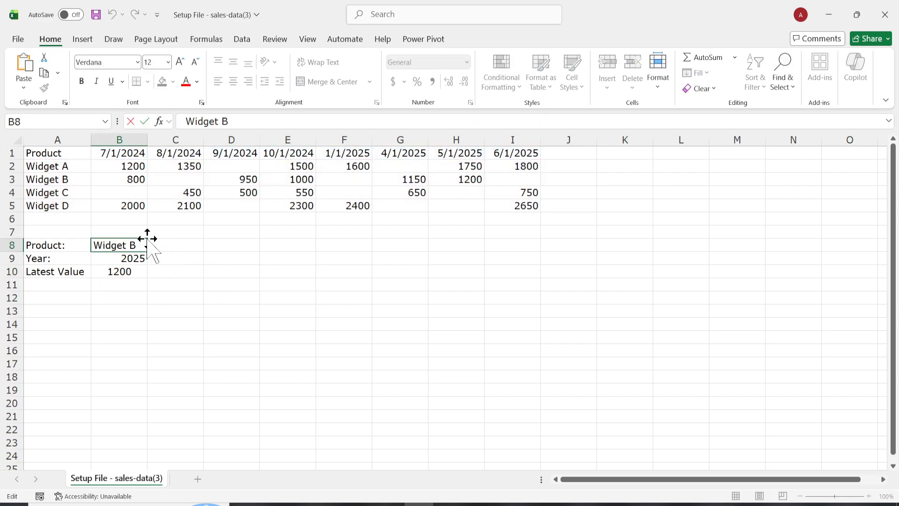
key("BackSpace")
type("A")
key("Return")
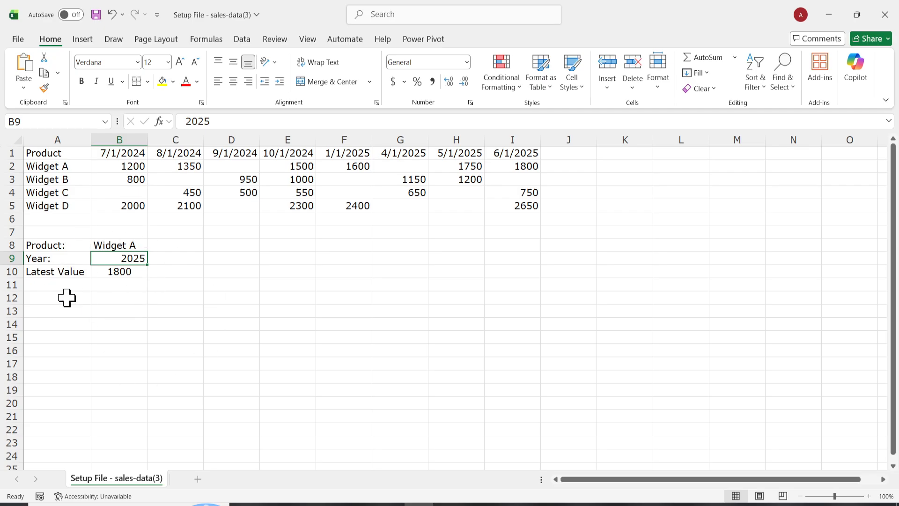
Step: Set the year in cell B9 to 2022 to test the lookup
double_click(131, 258)
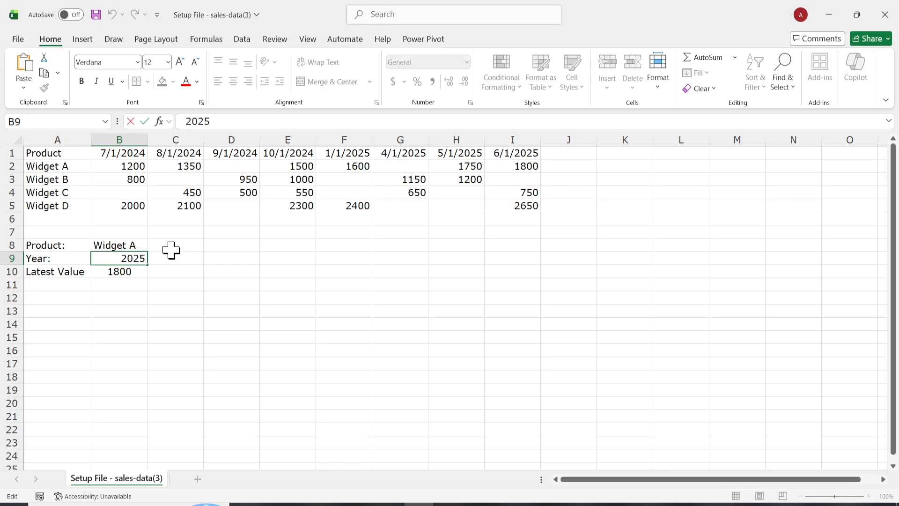
key("BackSpace")
type("2")
key("Return")
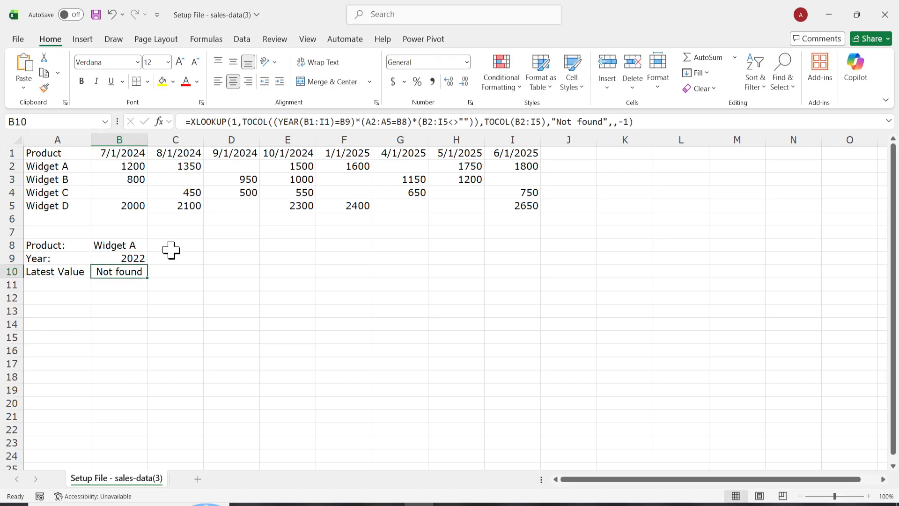
Step: Set the year in cell B9 to 2023 to test the lookup again
double_click(140, 255)
key("BackSpace")
type("3")
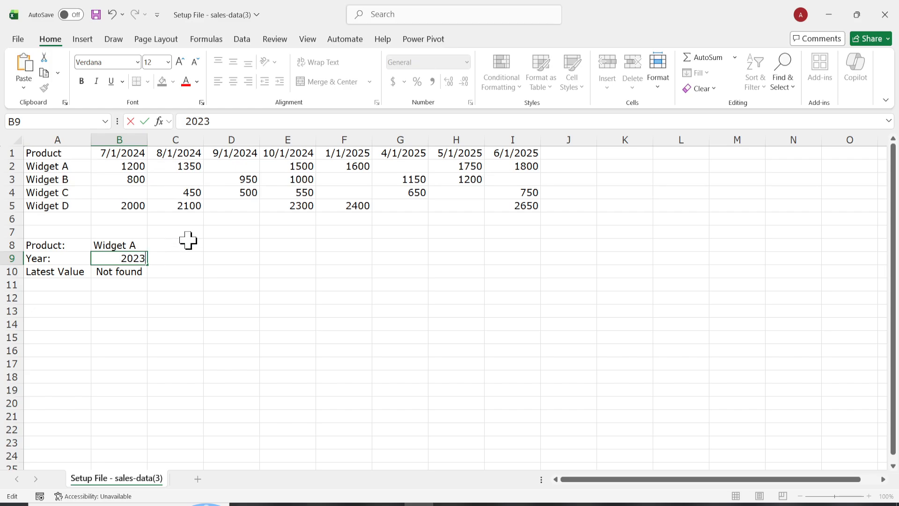
key("Return")
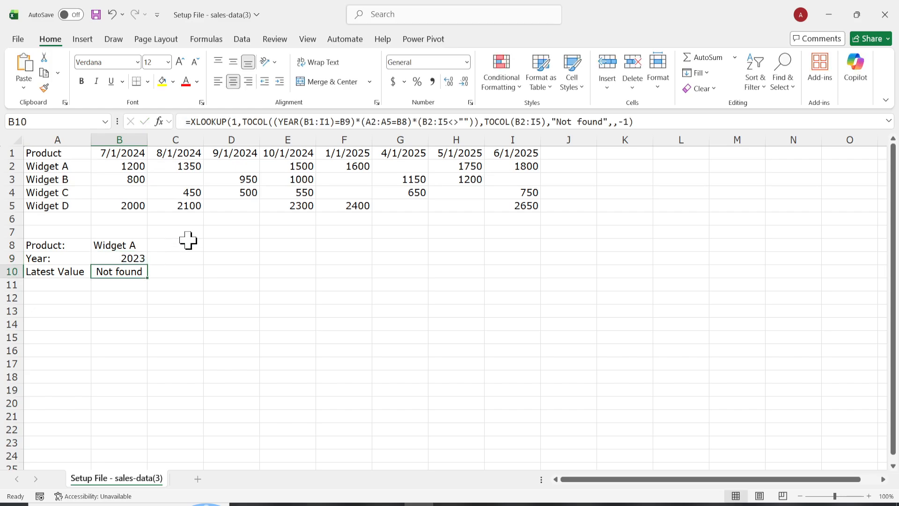
Step: Set the lookup year in cell B9 to 2024
double_click(143, 257)
type("4")
key("Return")
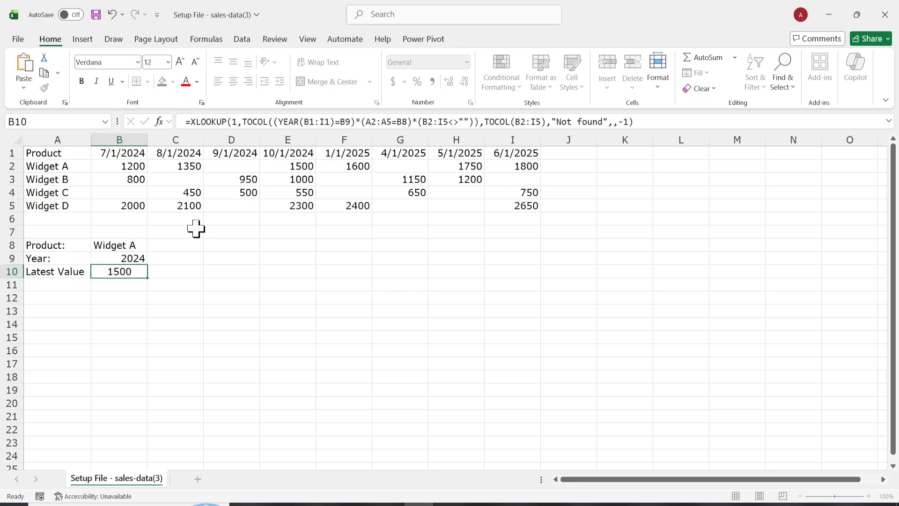